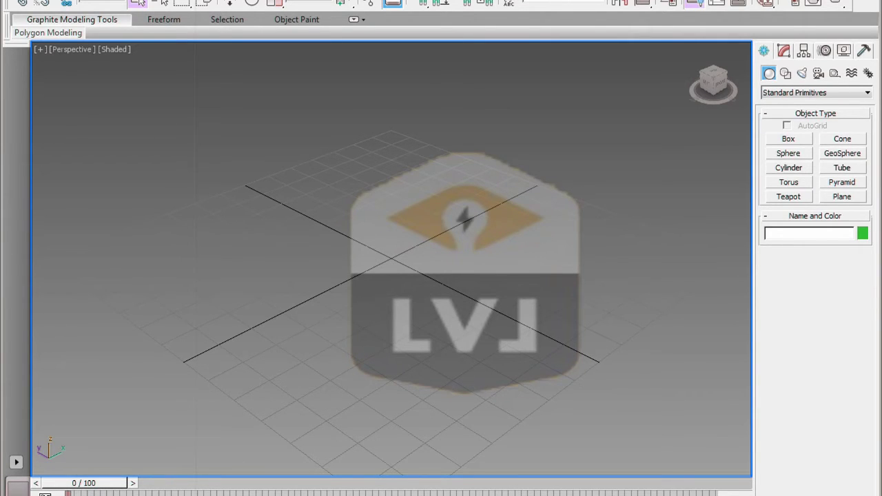
- Open Set Project Folder and expand Understanding 3D Project to list its autoback, export and import subfolders
{"action": "key", "text": "alt+f"}
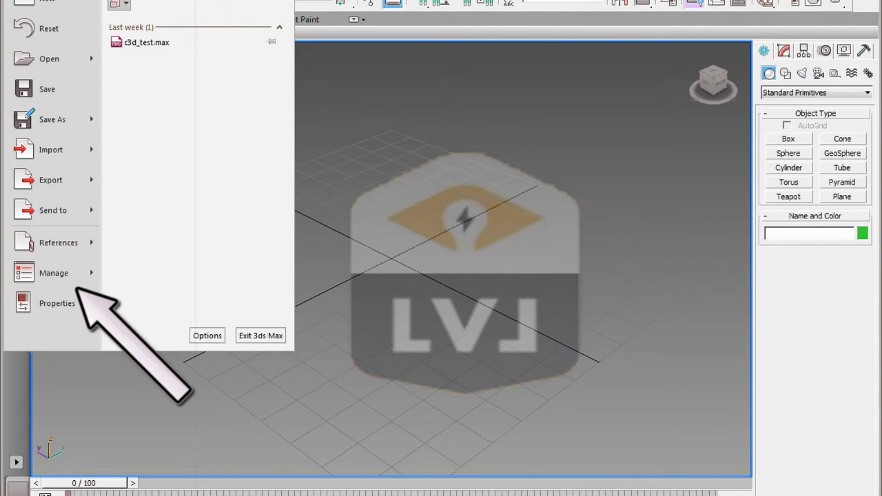
{"action": "mouse_move", "coordinate": [59, 276]}
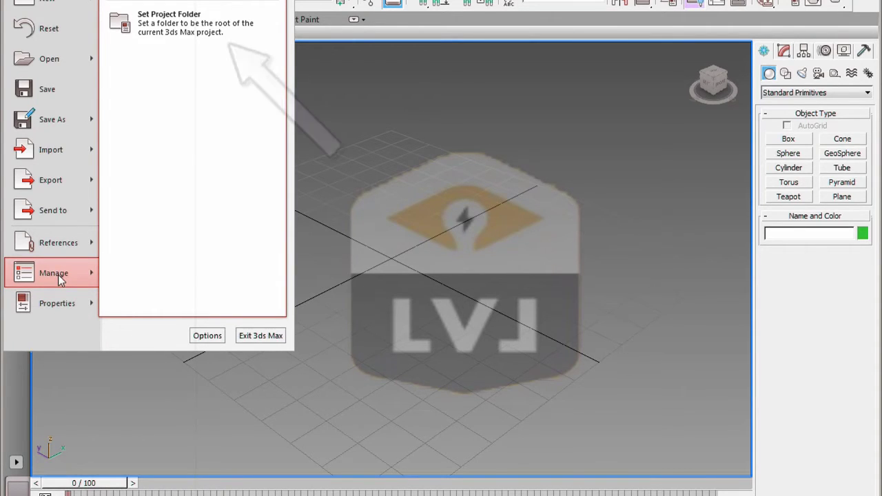
{"action": "left_click", "coordinate": [184, 30]}
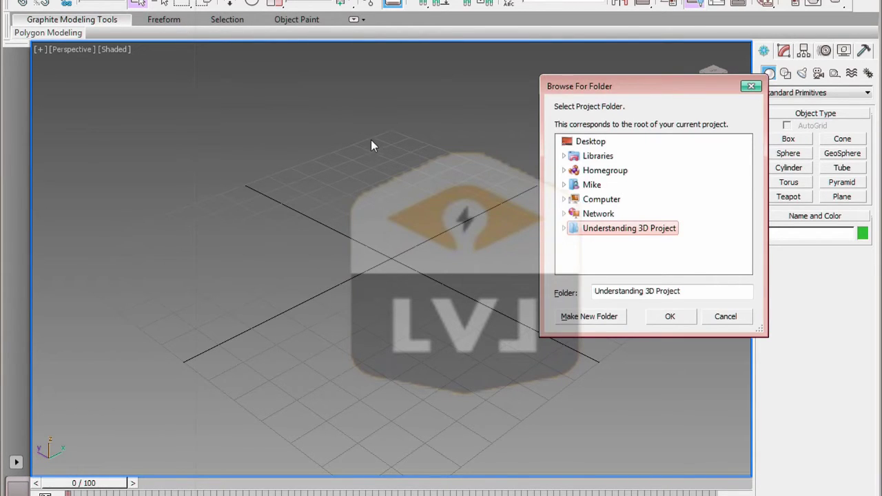
{"action": "left_click_drag", "start_coordinate": [596, 87], "coordinate": [370, 141]}
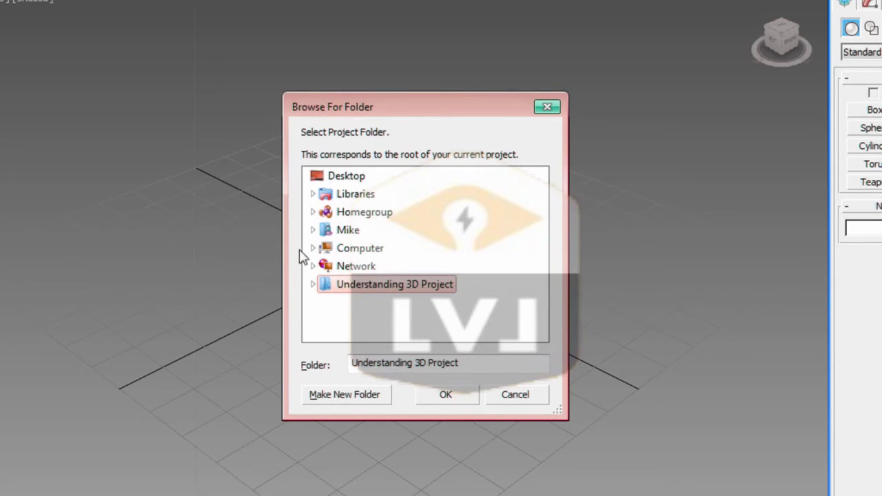
{"action": "double_click", "coordinate": [336, 290]}
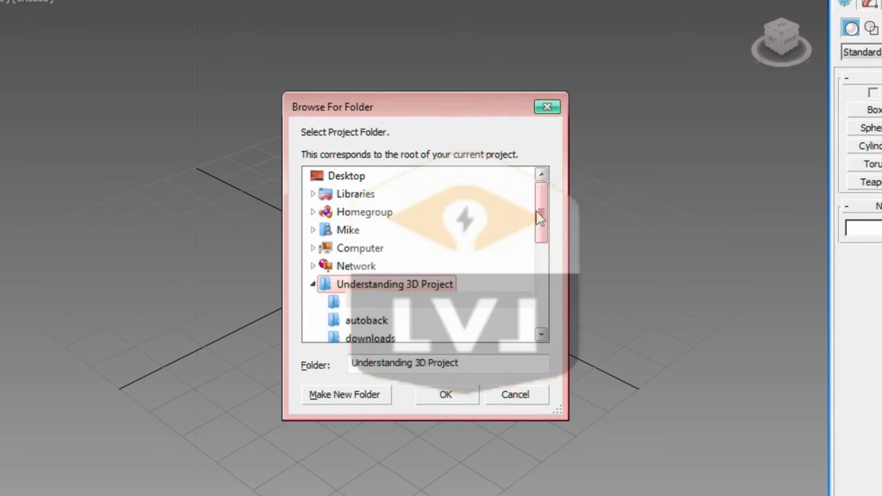
{"action": "left_click_drag", "start_coordinate": [541, 212], "coordinate": [551, 253]}
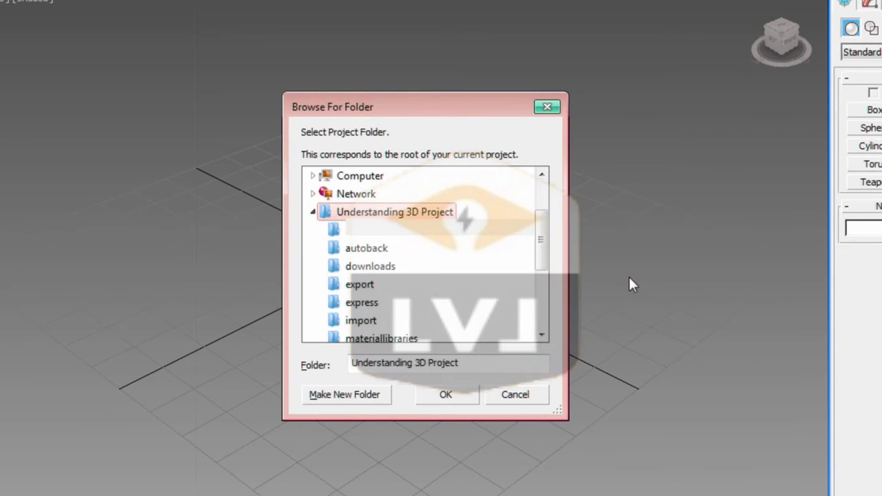
- Confirm Understanding 3D Project as the project folder and switch to the four-viewport layout
{"action": "left_click", "coordinate": [446, 395]}
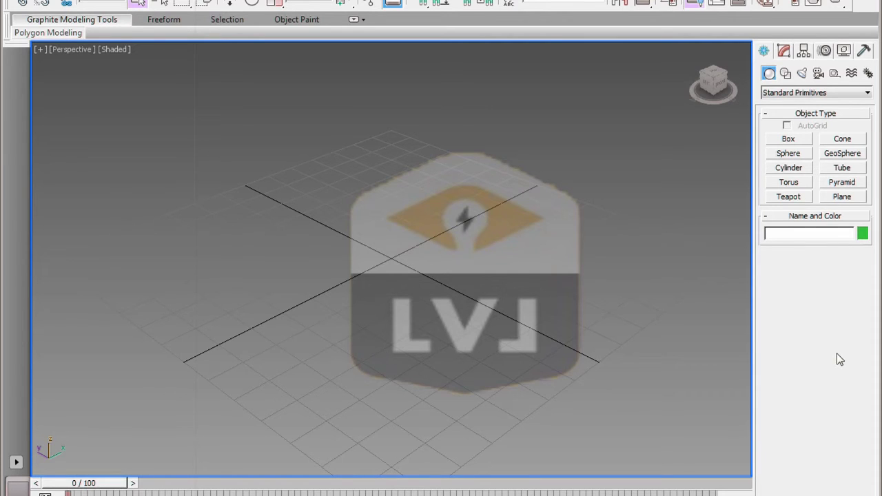
{"action": "key", "text": "alt+w"}
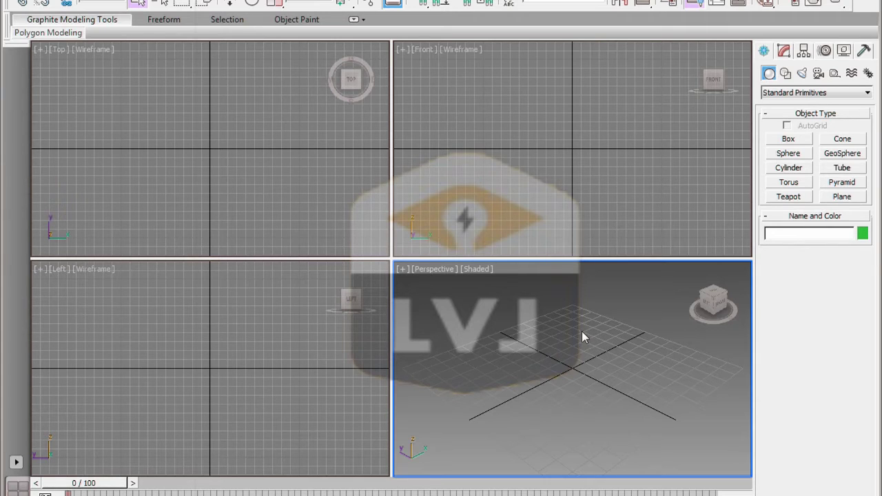
- Turn off the home grid in the Front and Left viewports, then make Perspective active
{"action": "left_click", "coordinate": [604, 155]}
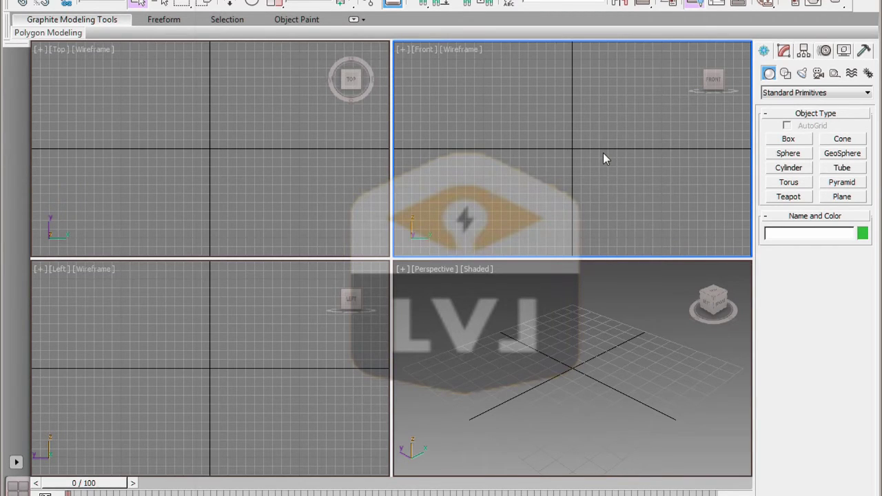
{"action": "key", "text": "g"}
{"action": "key", "text": "g"}
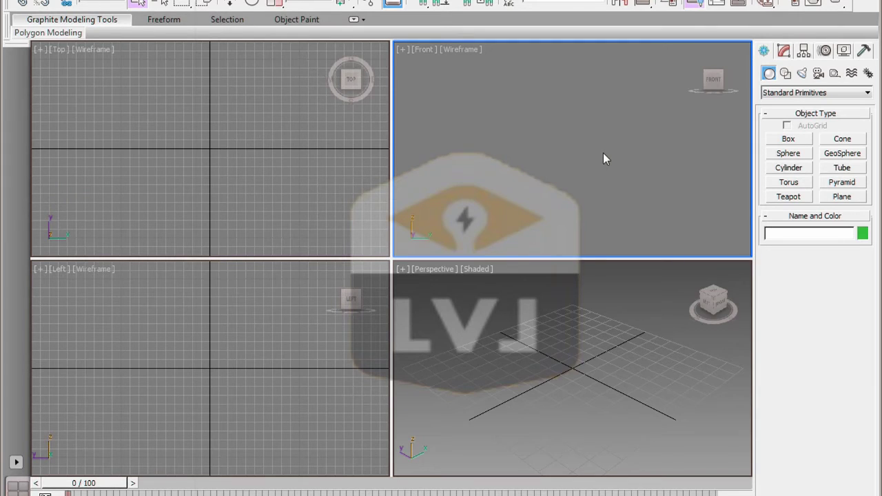
{"action": "left_click", "coordinate": [210, 330]}
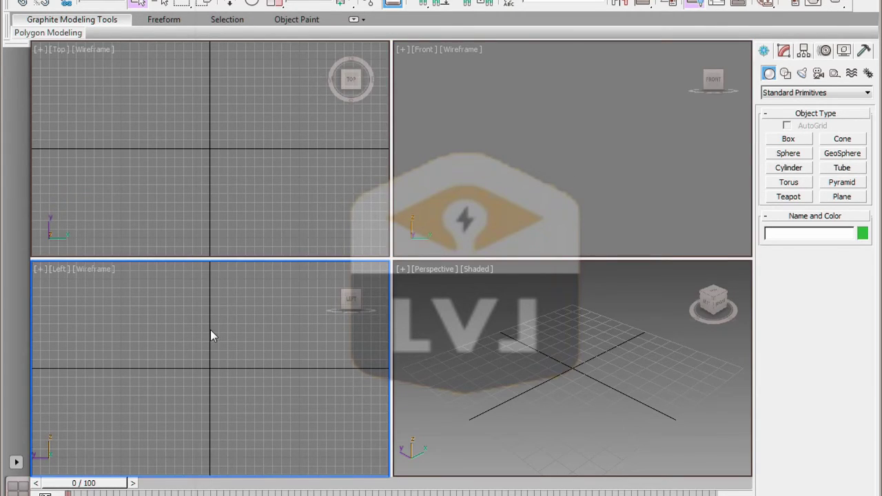
{"action": "key", "text": "g"}
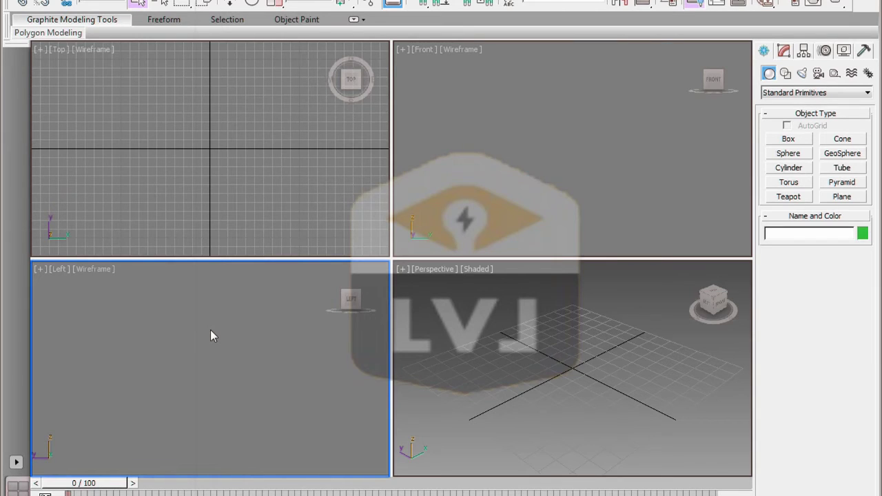
{"action": "left_click", "coordinate": [629, 343]}
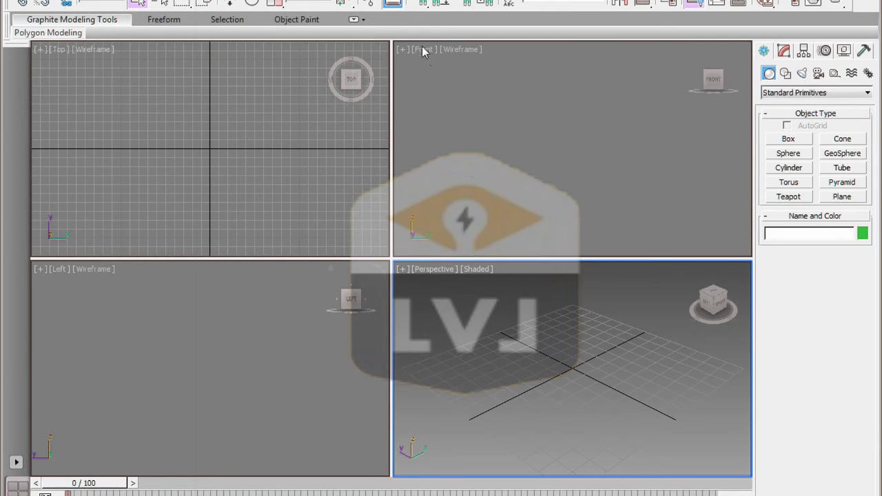
- Set the Home Grid spacing to 1" in Grid and Snap Settings
{"action": "right_click", "coordinate": [411, 6]}
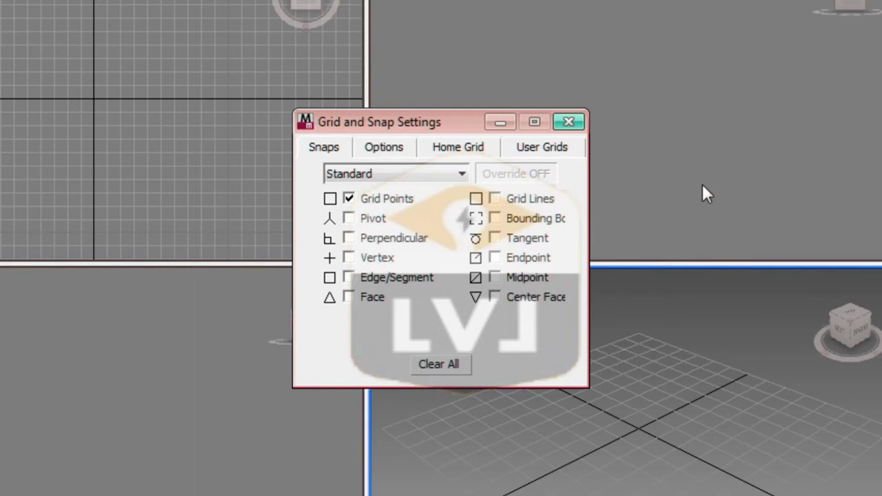
{"action": "left_click", "coordinate": [450, 153]}
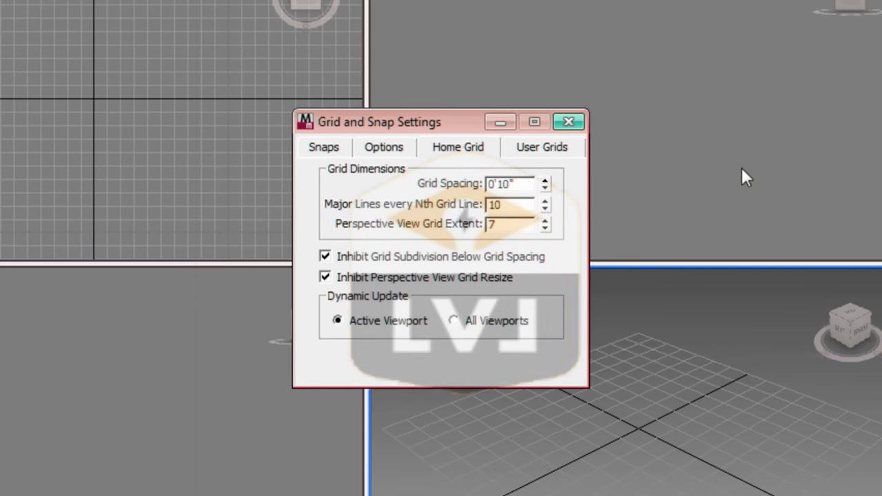
{"action": "double_click", "coordinate": [529, 185]}
{"action": "type", "text": "1\""}
{"action": "key", "text": "Return"}
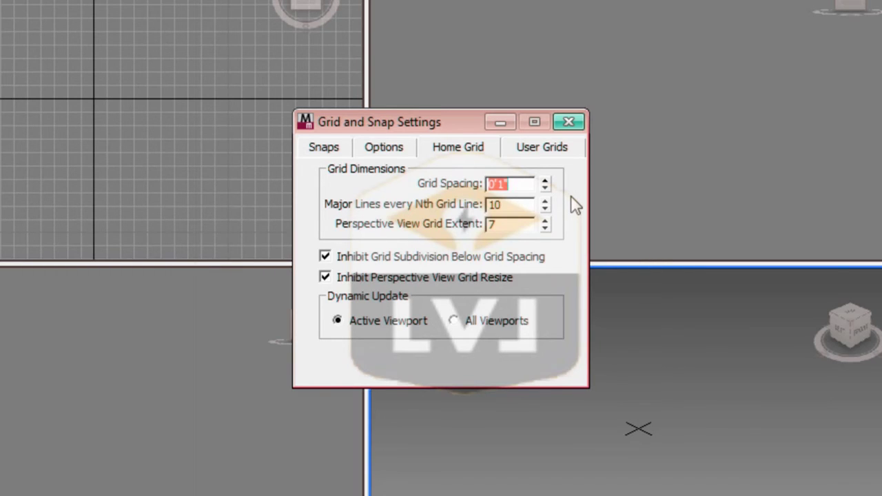
- Set major lines to every 12th grid line and Perspective View Grid Extent to 960
{"action": "double_click", "coordinate": [508, 204]}
{"action": "type", "text": "12"}
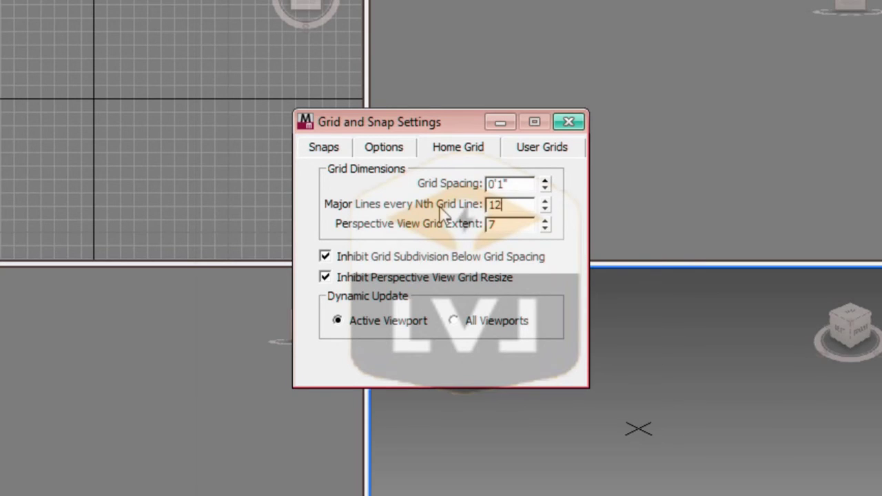
{"action": "key", "text": "Return"}
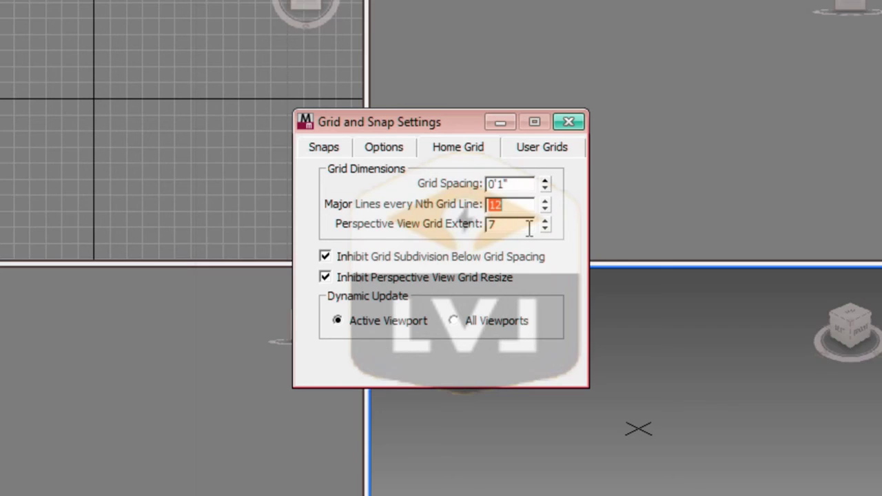
{"action": "key", "text": "Tab"}
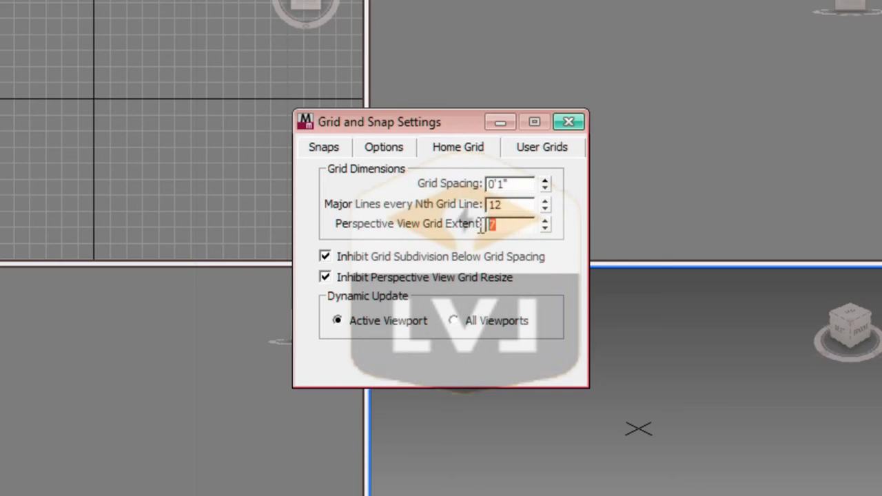
{"action": "type", "text": "960"}
{"action": "key", "text": "Return"}
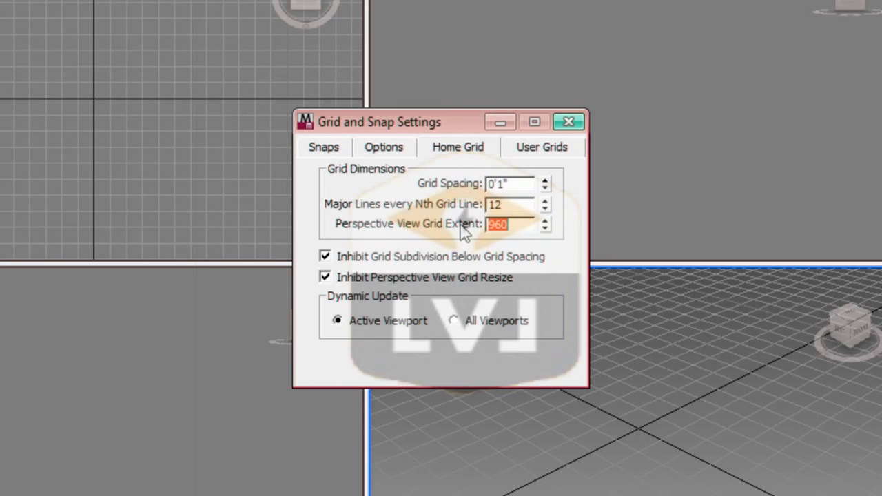
- Close Grid and Snap Settings and save the scene as maxstart.max in the scenes folder
{"action": "left_click", "coordinate": [568, 124]}
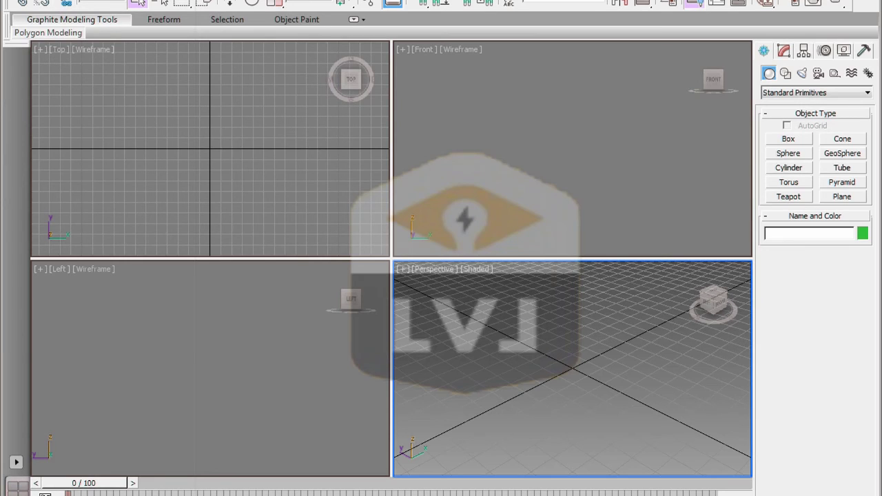
{"action": "key", "text": "alt+f"}
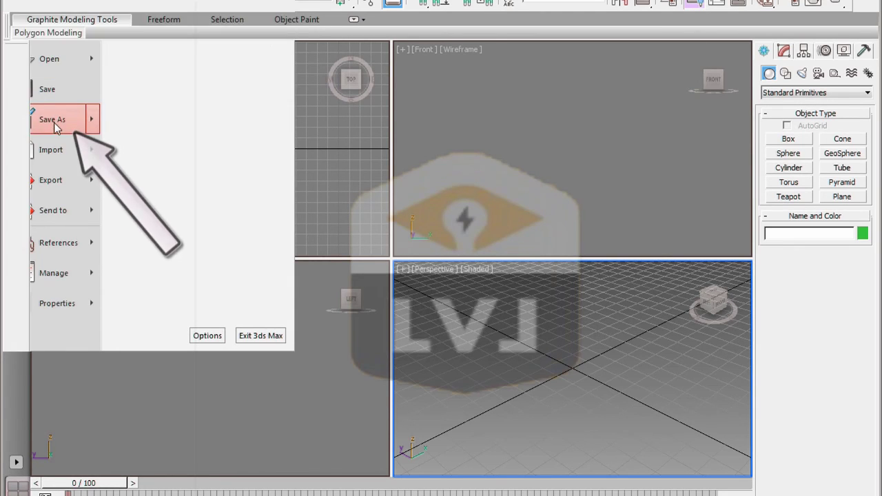
{"action": "left_click", "coordinate": [55, 124]}
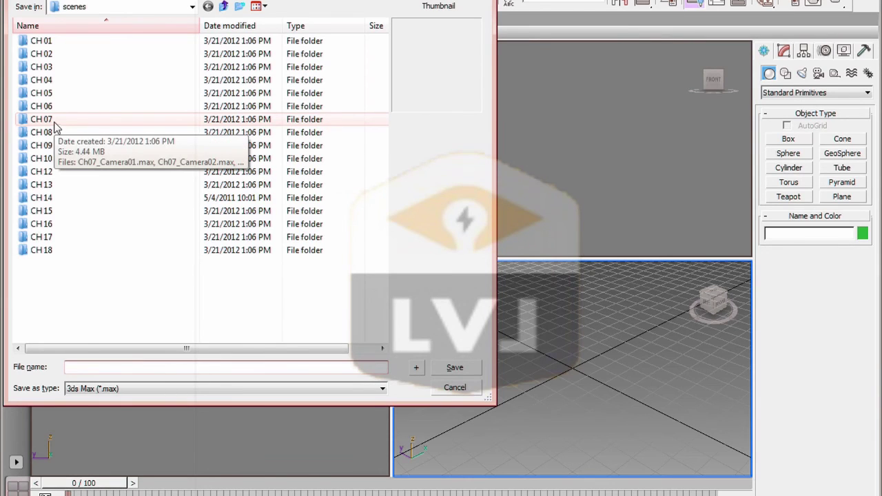
{"action": "left_click_drag", "start_coordinate": [141, 0], "coordinate": [241, 17]}
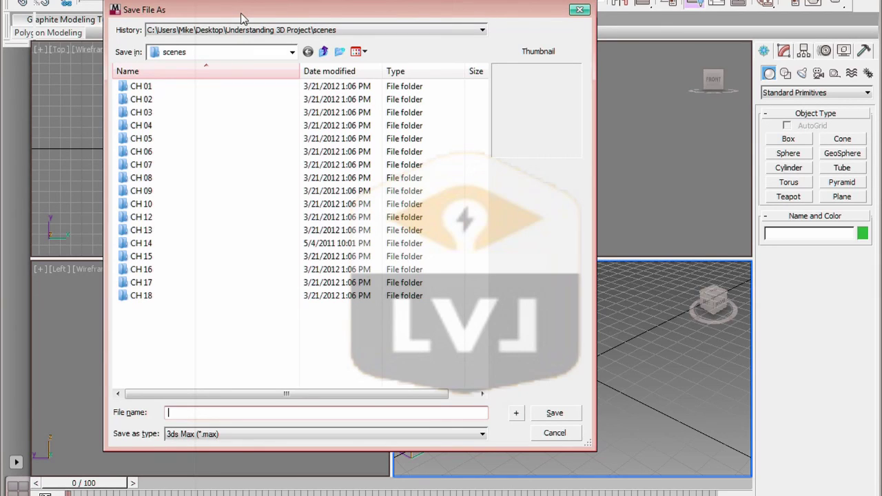
{"action": "type", "text": "maxstart.max"}
{"action": "left_click", "coordinate": [556, 414]}
{"action": "left_click", "coordinate": [555, 413]}
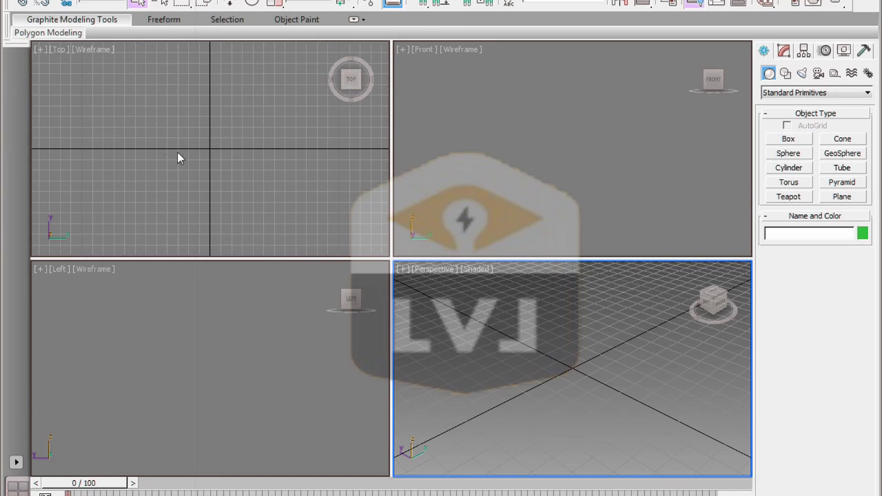
- Reset 3ds Max from the Application menu and confirm the reset with Yes
{"action": "key", "text": "alt+f"}
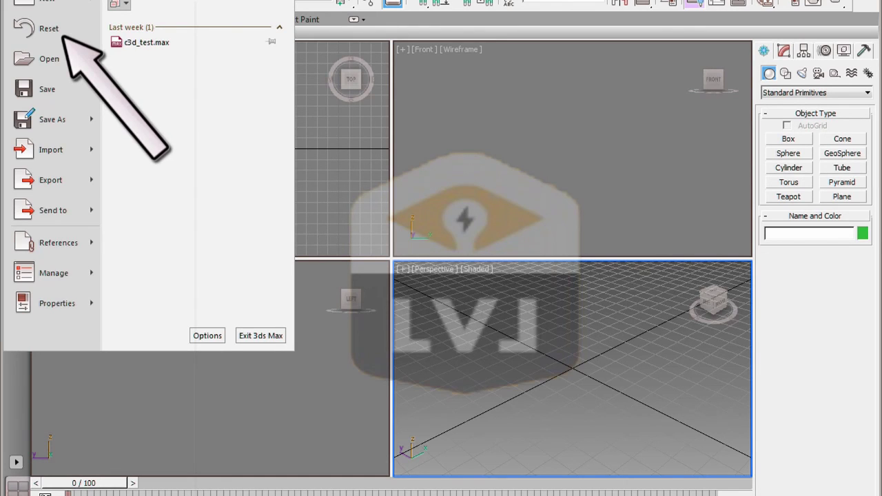
{"action": "left_click", "coordinate": [28, 29]}
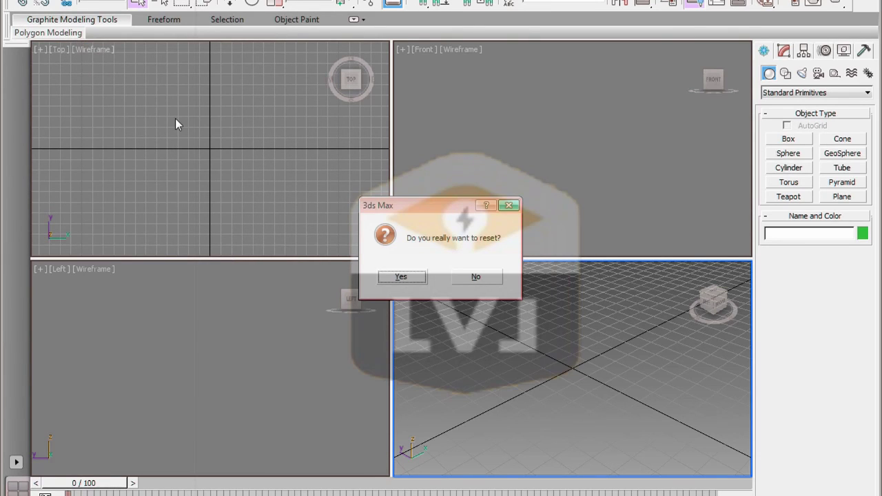
{"action": "left_click", "coordinate": [403, 278]}
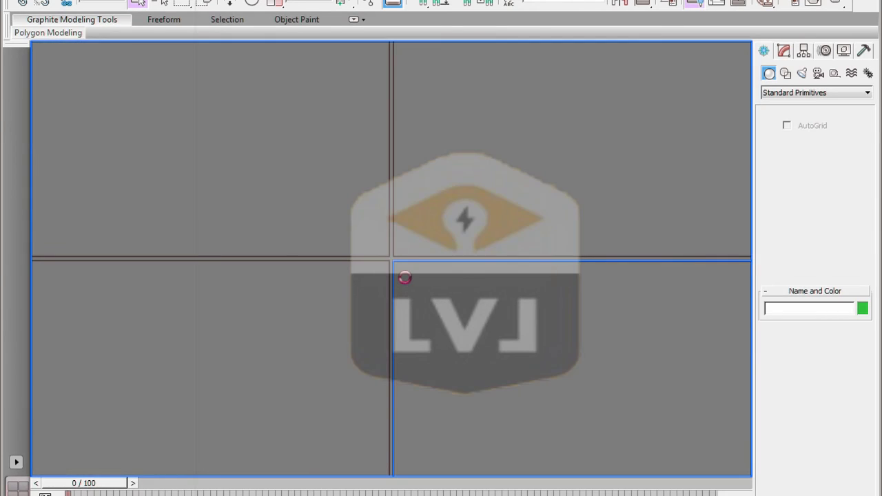